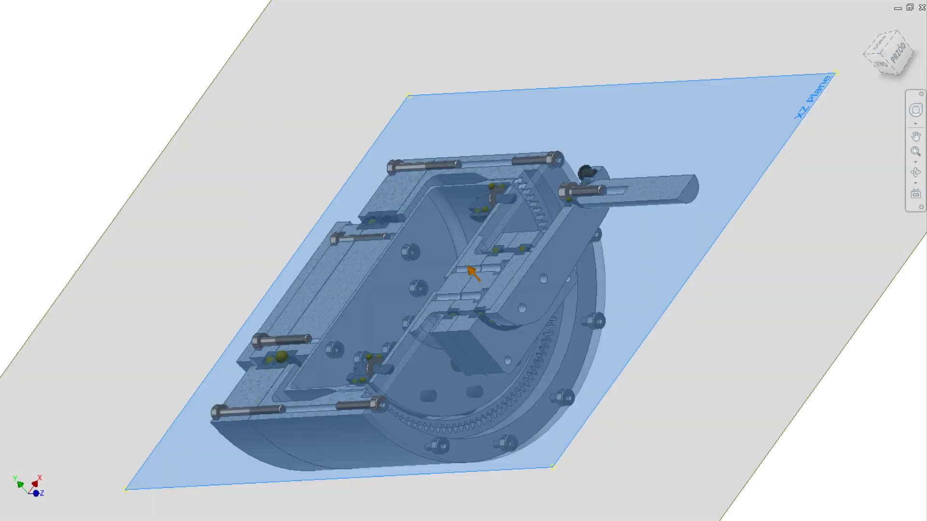
Examine the half-sectioned gearbox assembly around the crank handle, hub, bearings and bolts
middle_click_drag(324, 172, 420, 242, "shift")
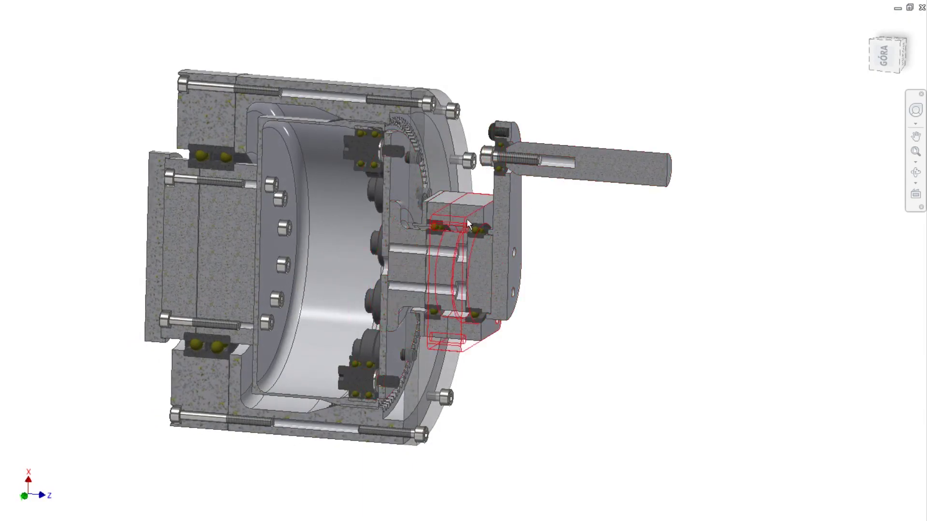
scroll(461, 227, "down", 3)
mouse_move(461, 226)
middle_mouse_down("shift")
mouse_move(505, 221)
mouse_move(477, 225)
middle_mouse_up("shift")
scroll(435, 236, "up", 4)
scroll(425, 227, "down", 3)
middle_click_drag(418, 230, 336, 146, "shift")
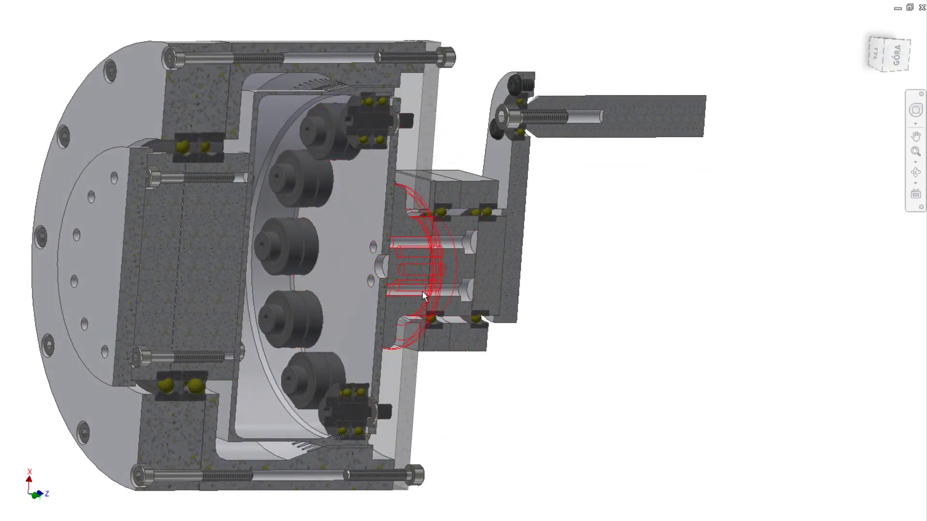
middle_click_drag(439, 281, 347, 282, "shift")
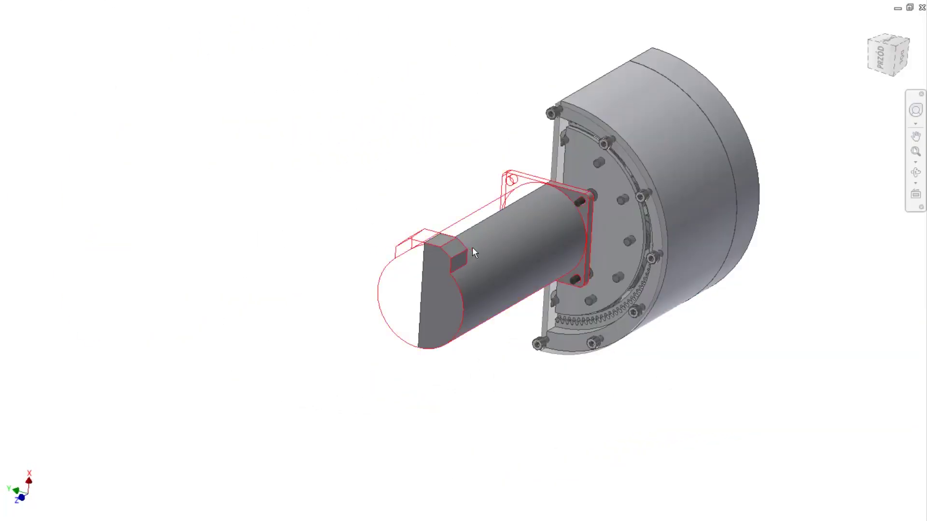
Examine the motor-driven version in half section and select the small hub on the motor shaft
middle_click_drag(561, 224, 706, 227, "shift")
scroll(376, 253, "down", 5)
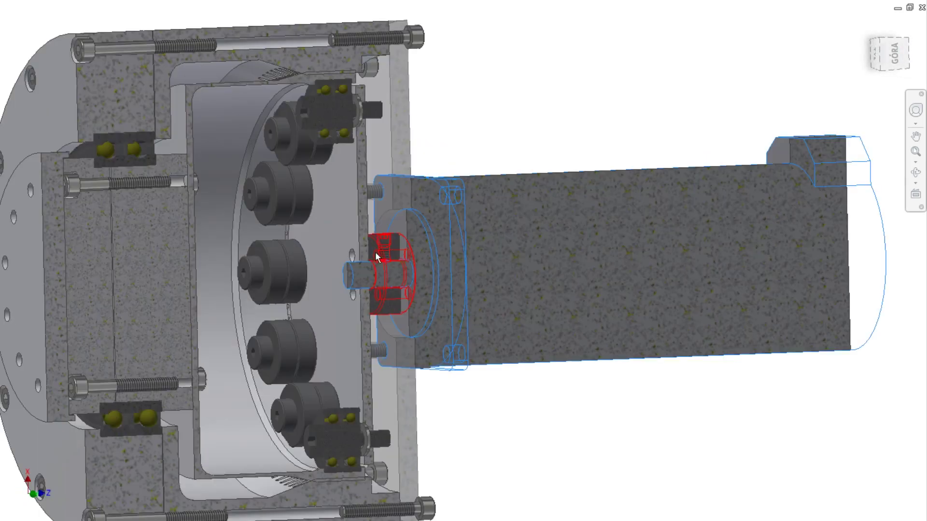
left_click(394, 249)
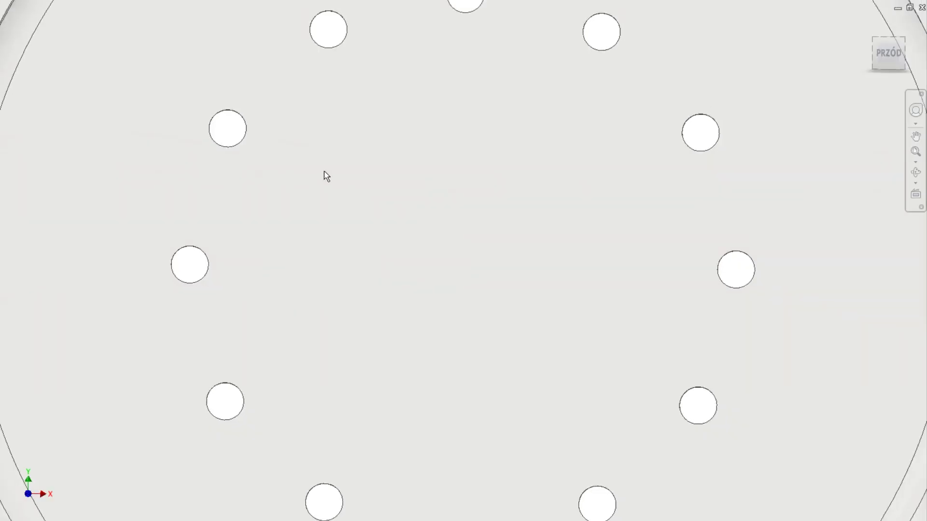
Examine the toothed cup part and the circle of holes in its floor
key("F6")
middle_click_drag(487, 237, 547, 189, "shift")
scroll(703, 288, "down", 3)
scroll(507, 256, "up", 2)
left_click(526, 184)
middle_click_drag(593, 223, 562, 260, "shift")
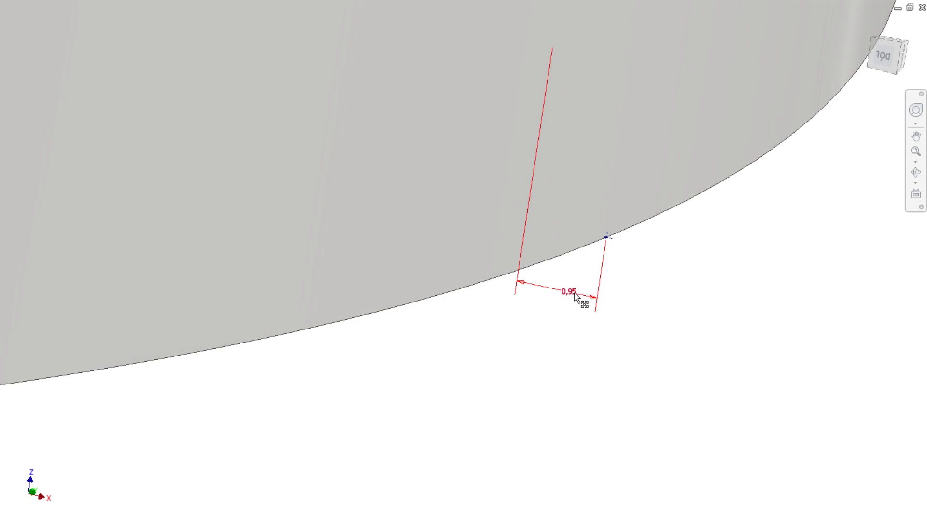
Slice the cup at the sketch plane and examine its wall profile, including the 0.95 offset and the 20° taper behind the teeth
key("F7")
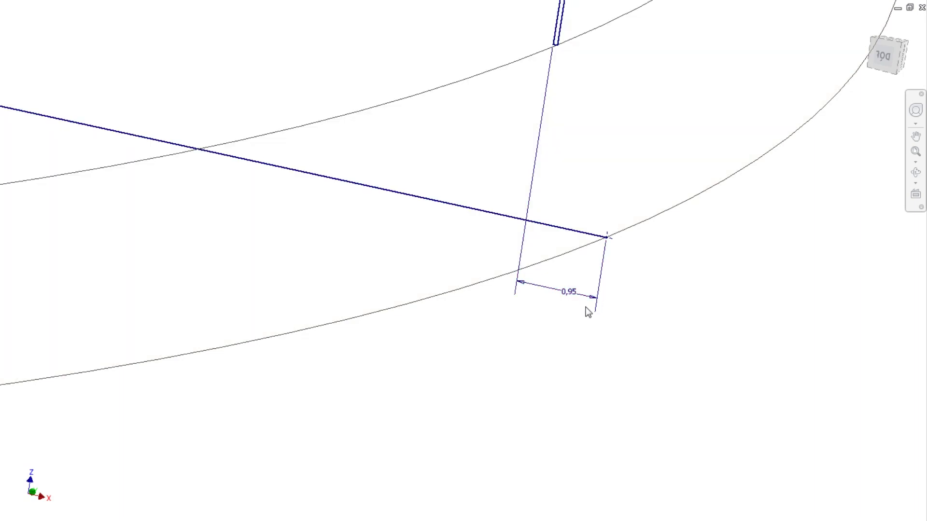
scroll(486, 333, "down", 6)
mouse_move(560, 259)
middle_mouse_down("shift")
mouse_move(606, 244)
mouse_move(856, 62)
middle_mouse_up("shift")
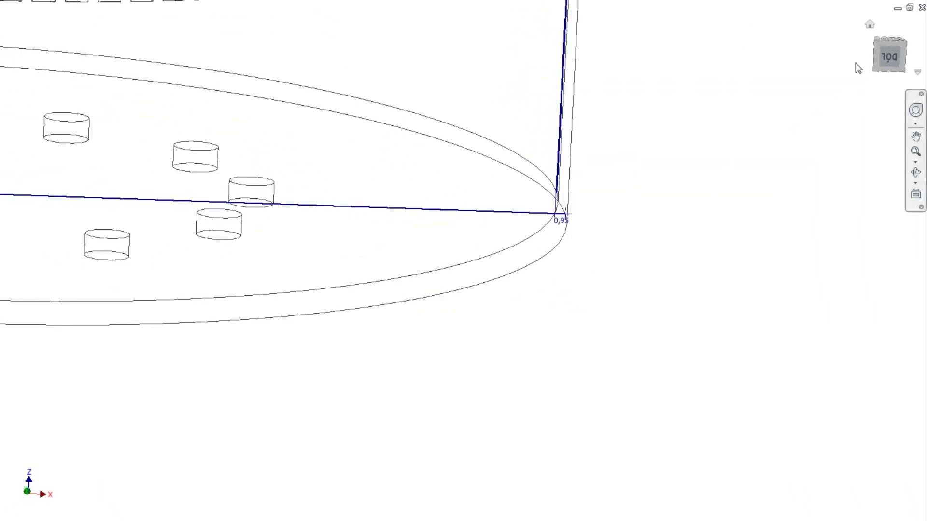
left_click(891, 60)
scroll(666, 245, "up", 6)
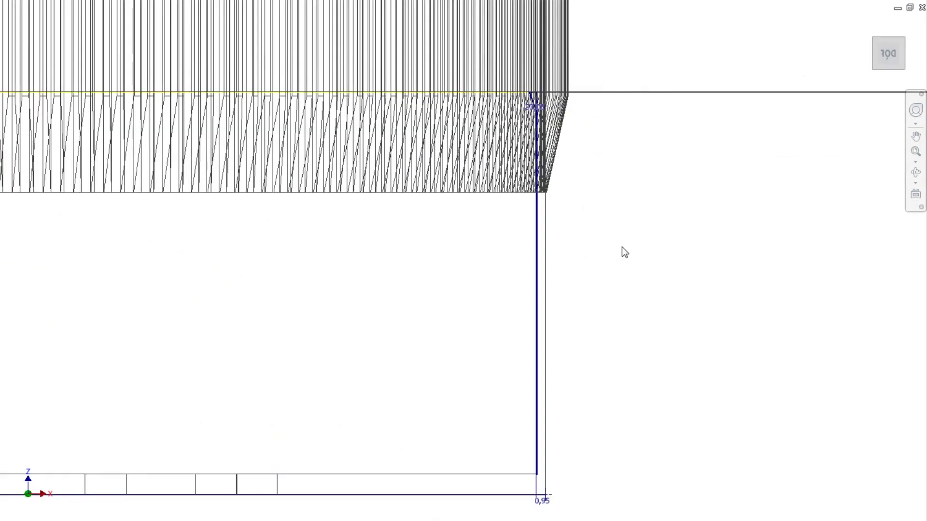
scroll(622, 251, "down", 3)
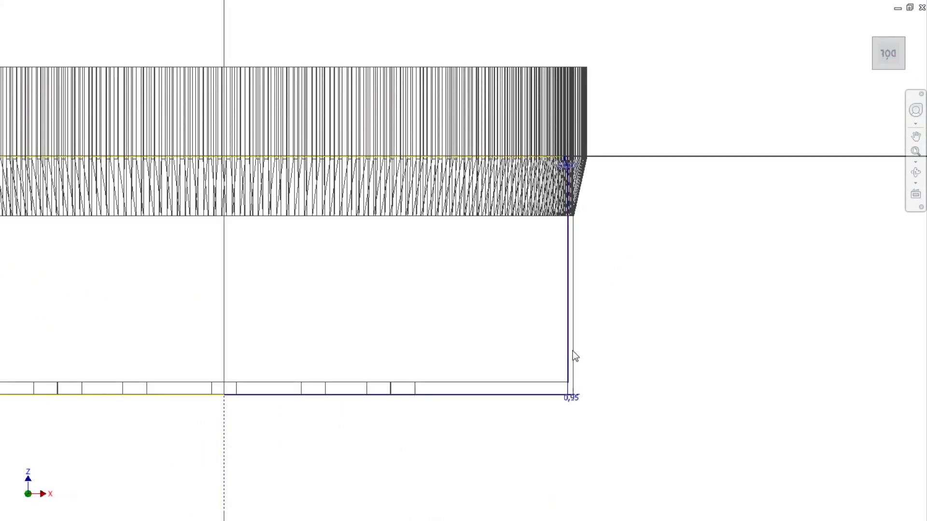
scroll(569, 164, "up", 4)
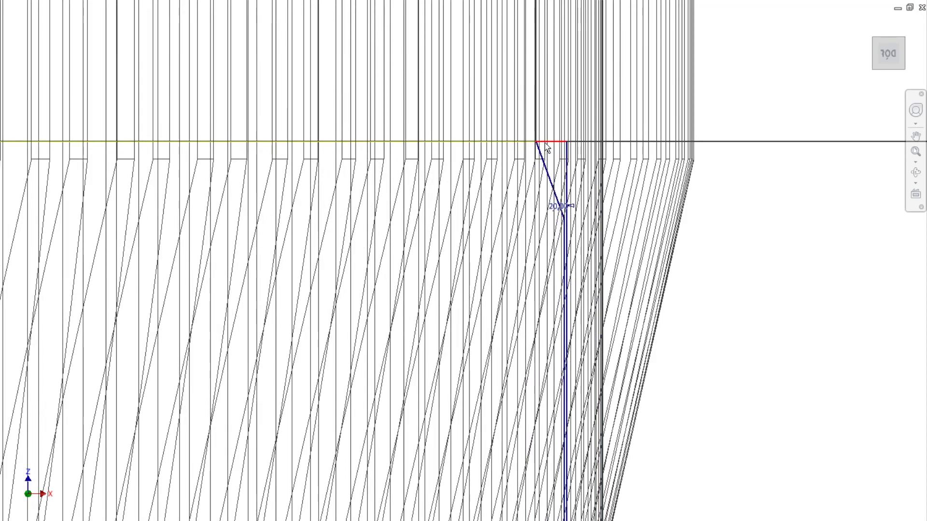
scroll(568, 146, "up", 3)
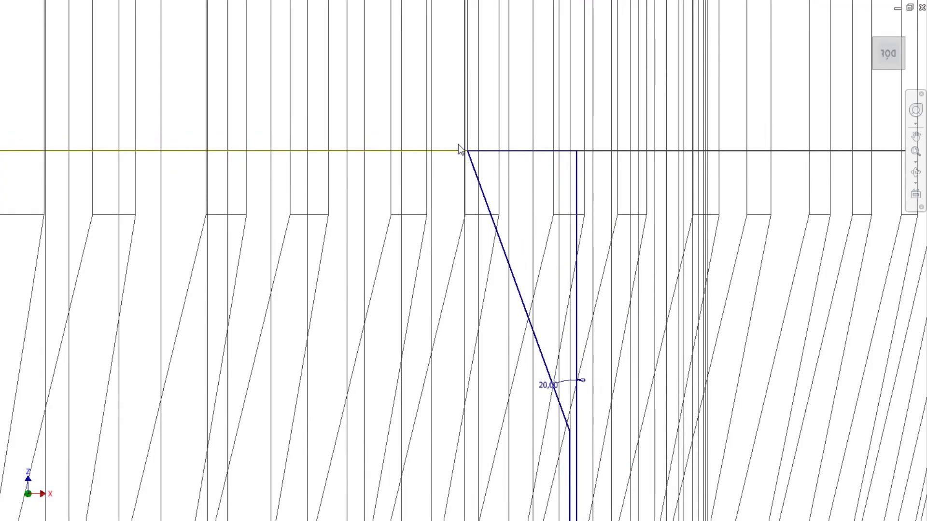
scroll(482, 151, "down", 5)
middle_click_drag(481, 150, 536, 234, "shift")
scroll(536, 234, "down", 1)
scroll(484, 127, "down", 4)
scroll(498, 118, "up", 4)
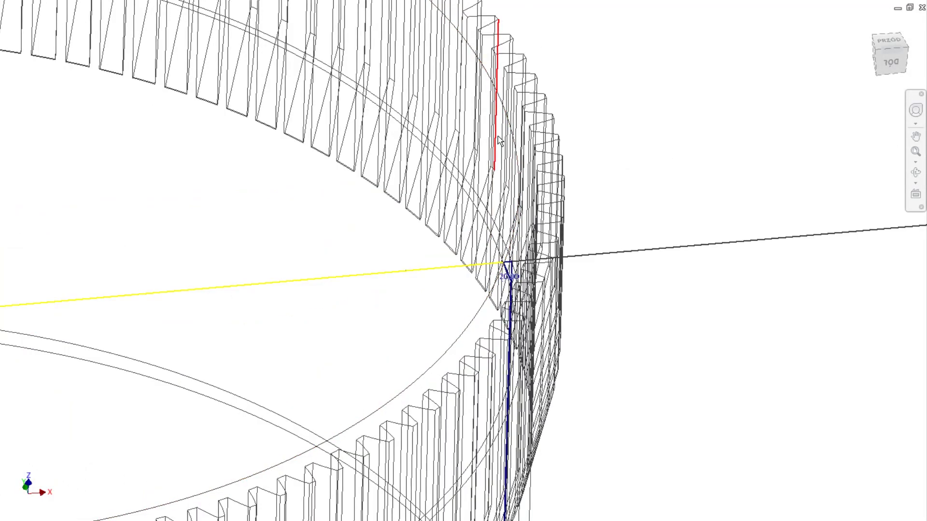
scroll(547, 231, "down", 6)
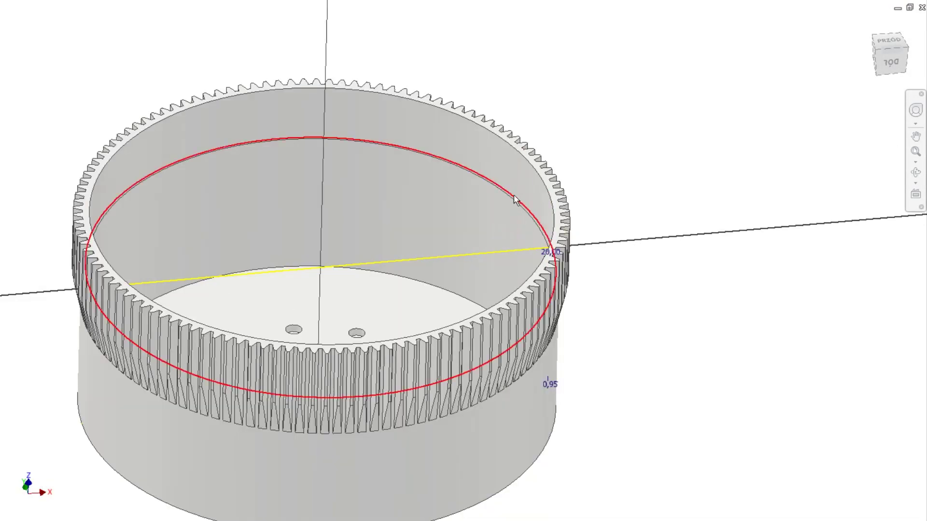
mouse_move(513, 140)
middle_mouse_down("shift")
mouse_move(434, 145)
mouse_move(477, 170)
middle_mouse_up("shift")
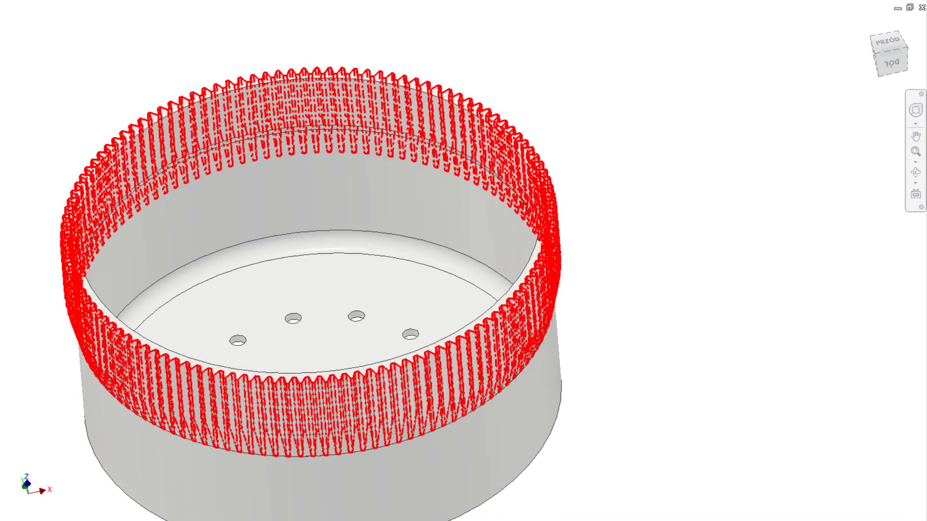
Open the sketch of the 114 mm circle inside the cup's toothed rim
left_click(303, 457)
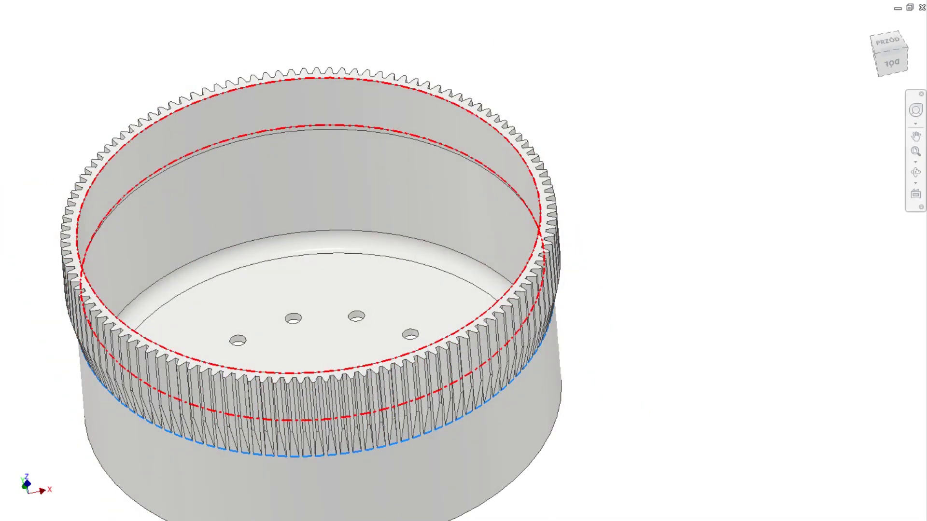
left_click(330, 101)
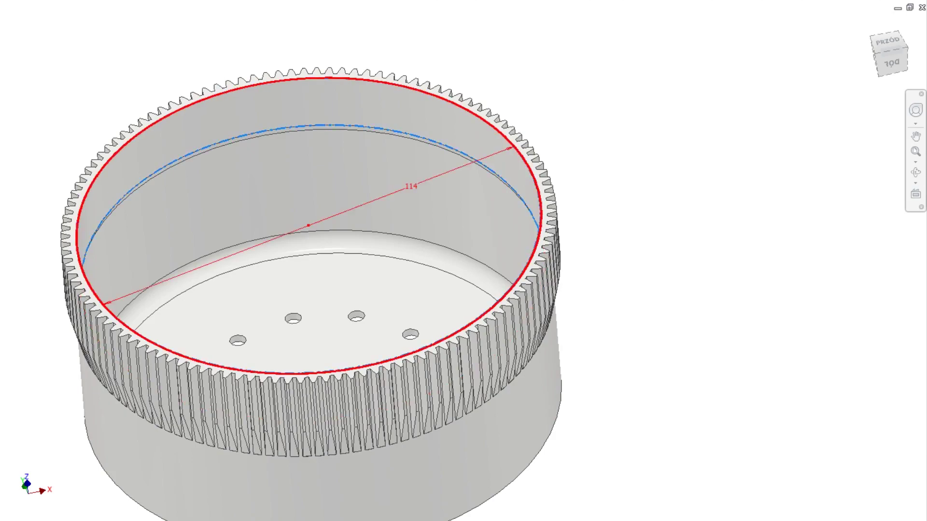
left_click(330, 78)
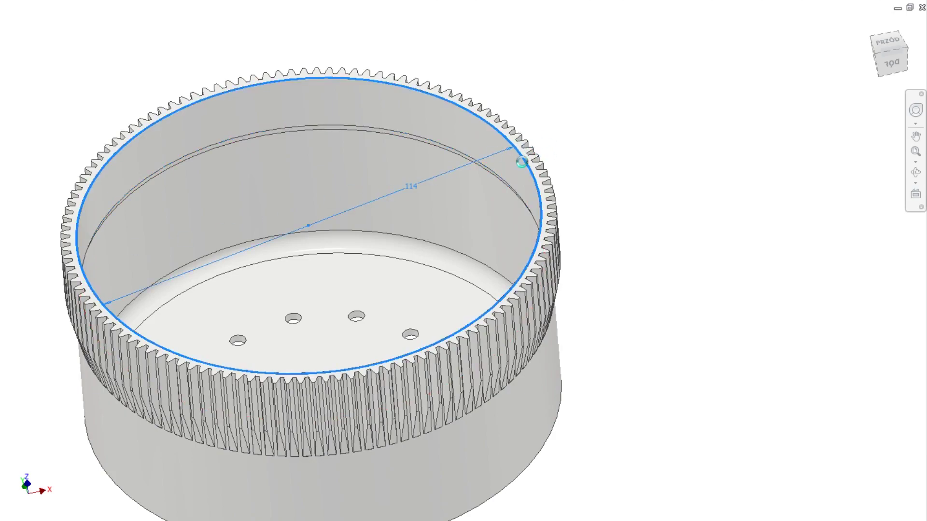
Examine the 114 mm sketch circle against the toothed rim's inner edge, and close the cup part
scroll(517, 146, "up", 10)
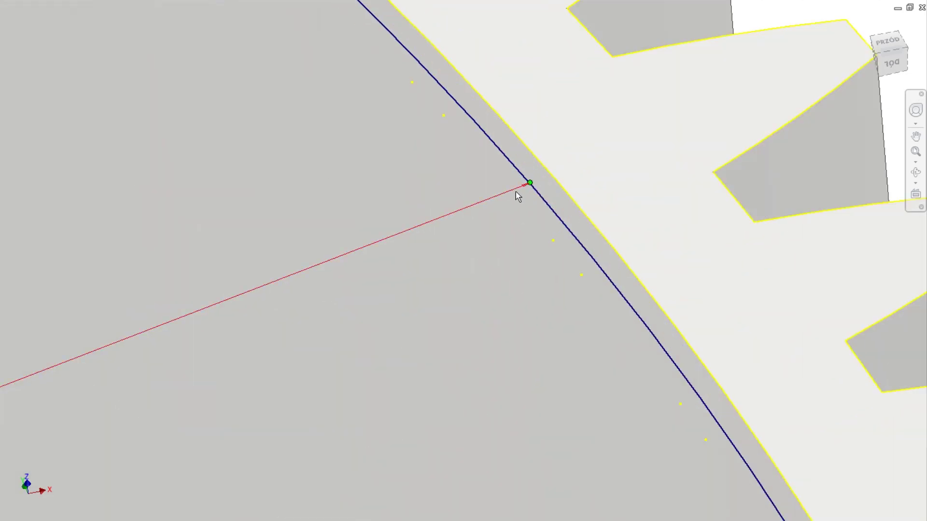
left_click(529, 180)
scroll(529, 180, "down", 3)
scroll(527, 179, "up", 3)
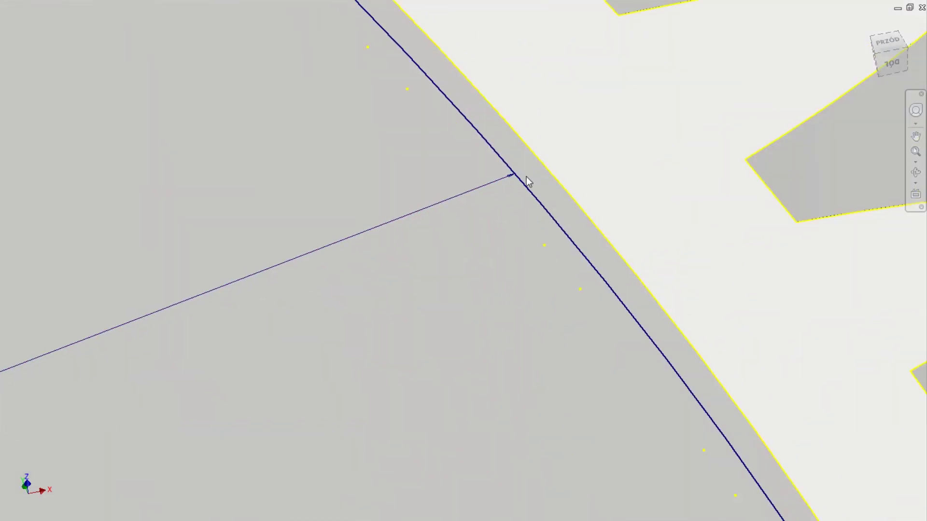
scroll(536, 171, "down", 3)
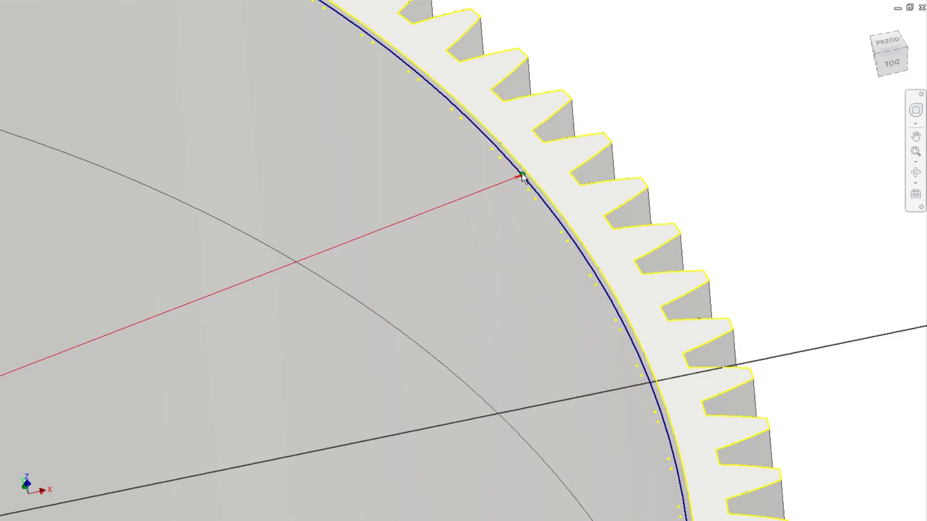
scroll(526, 176, "up", 4)
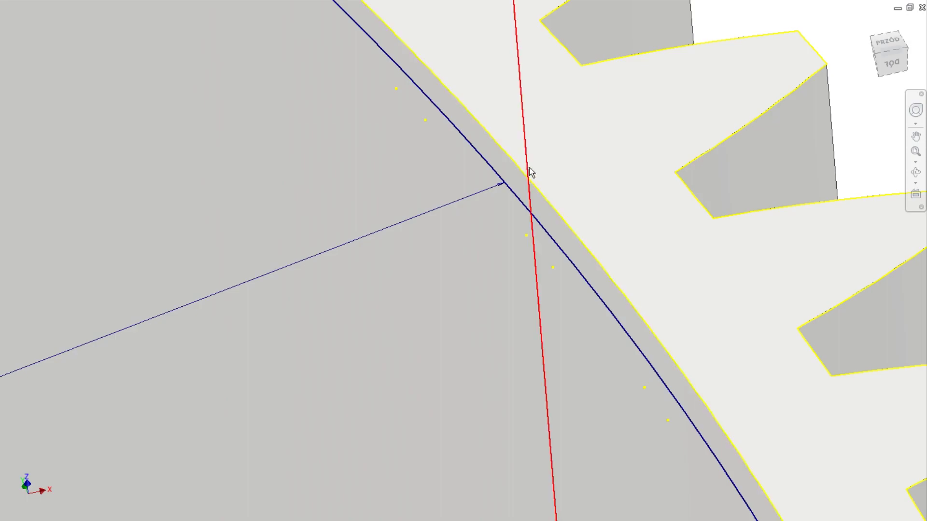
scroll(530, 175, "up", 2)
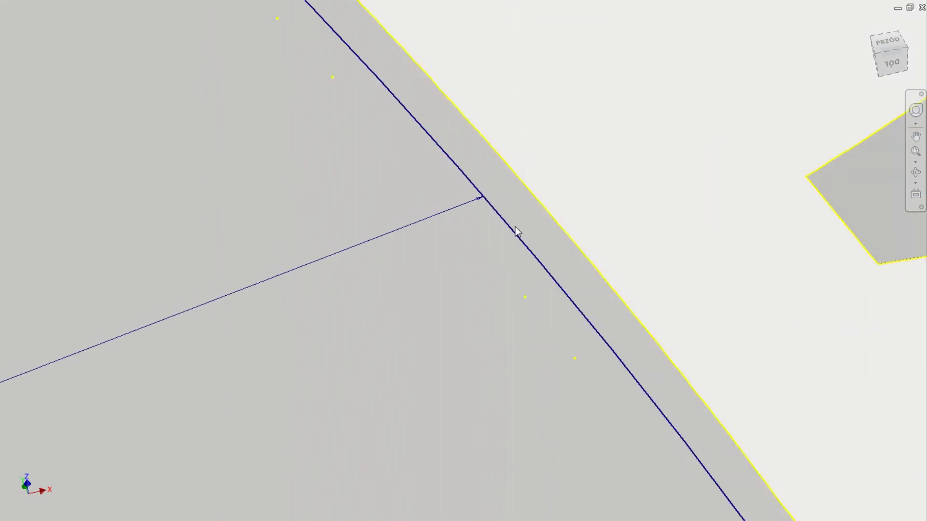
scroll(544, 267, "down", 6)
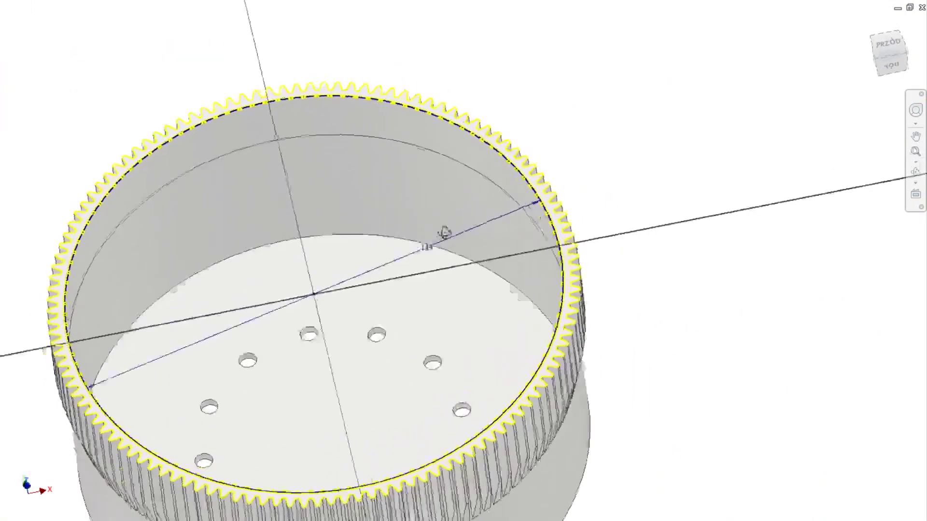
middle_click_drag(444, 233, 504, 116, "shift")
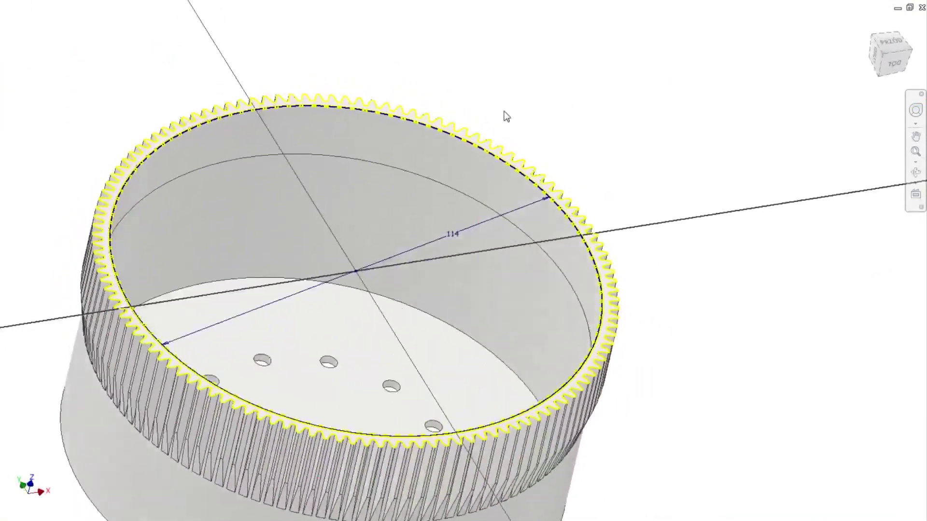
left_click(921, 8)
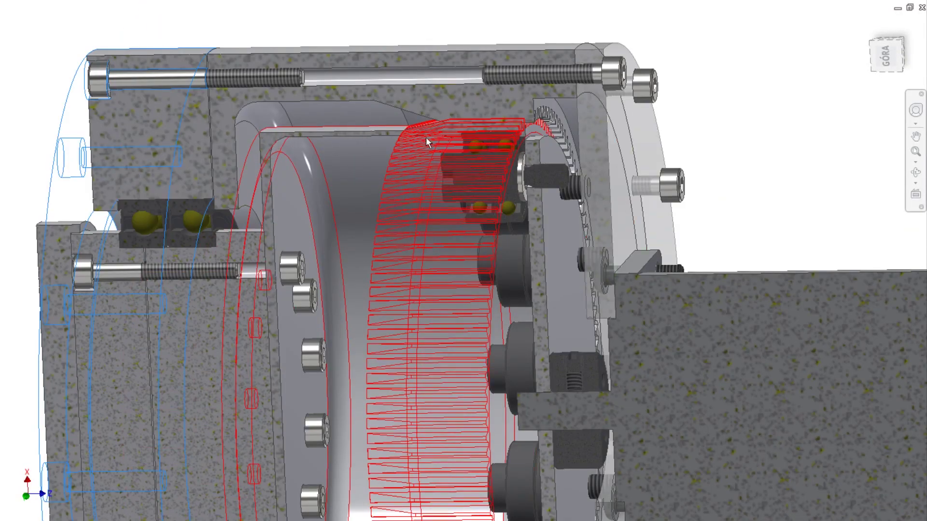
Examine the toothed cup's fit against the bearings and housing in the half-sectioned assembly
middle_click_drag(419, 138, 447, 135, "shift")
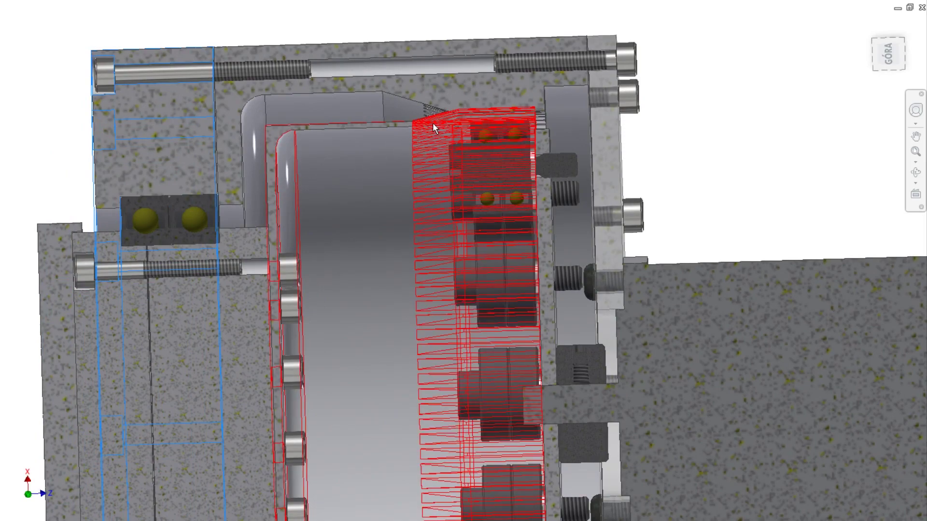
middle_click_drag(338, 174, 347, 163, "shift")
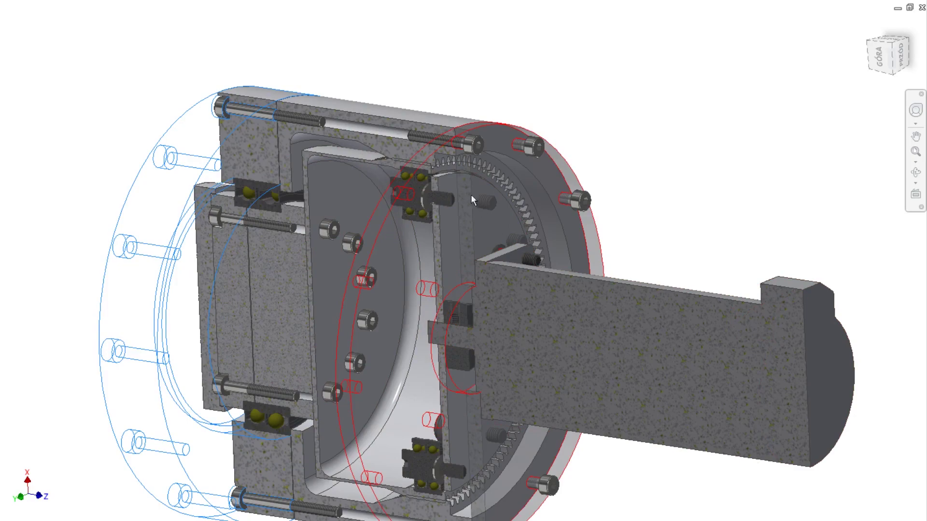
scroll(494, 167, "up", 3)
scroll(565, 197, "down", 3)
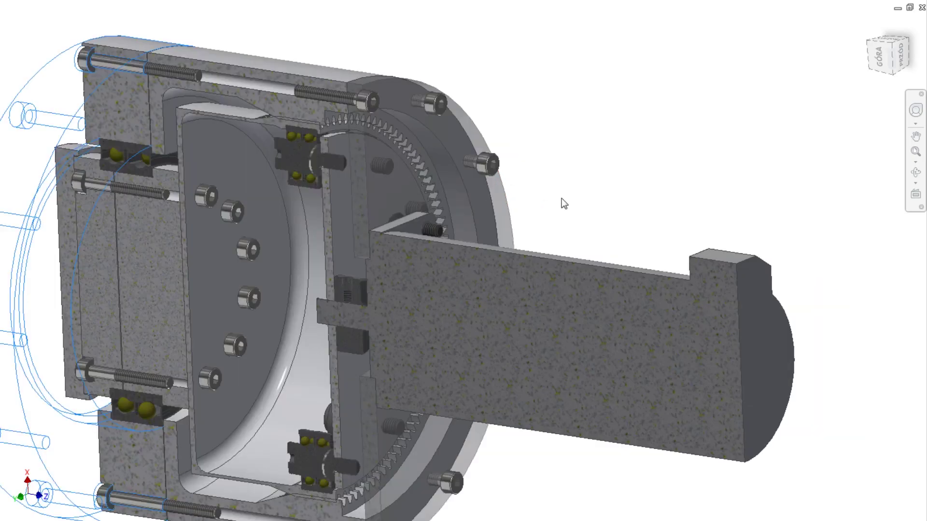
scroll(474, 219, "up", 3)
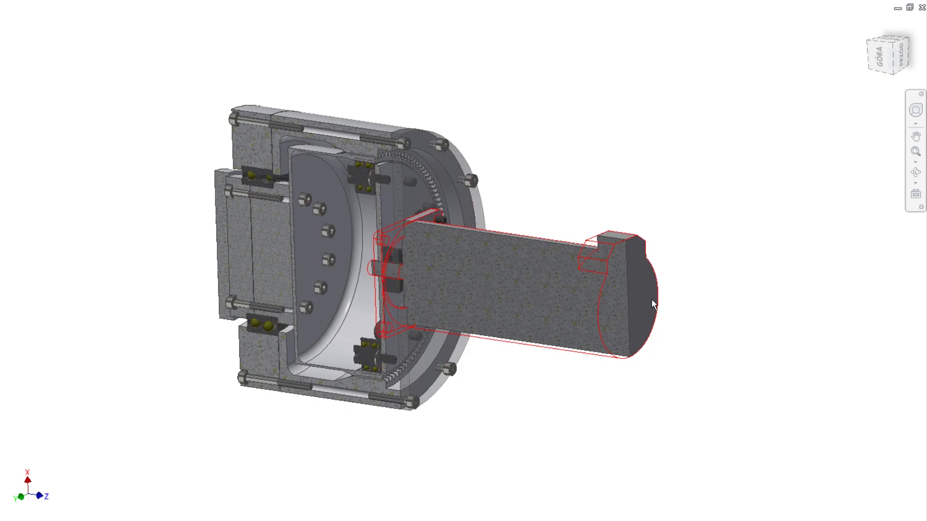
Measure the radius of the motor's cylindrical body
left_click(560, 295)
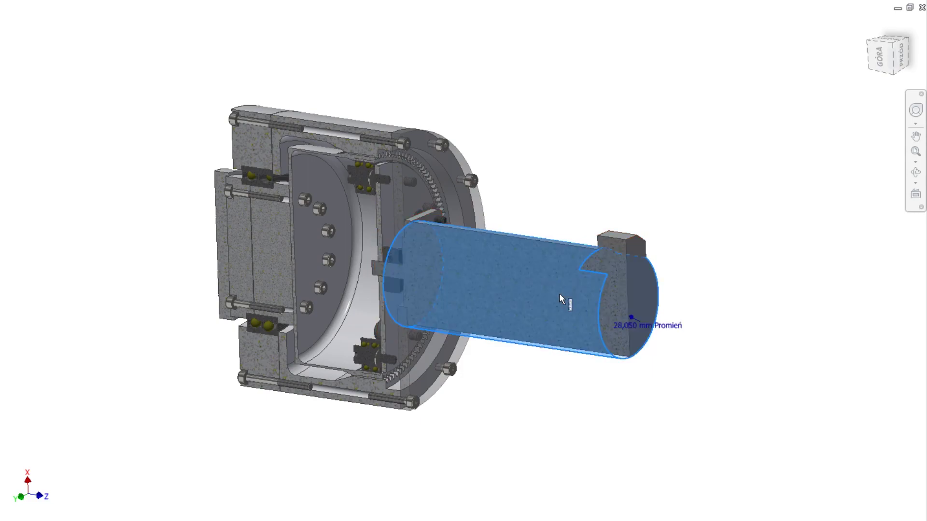
scroll(591, 285, "up", 3)
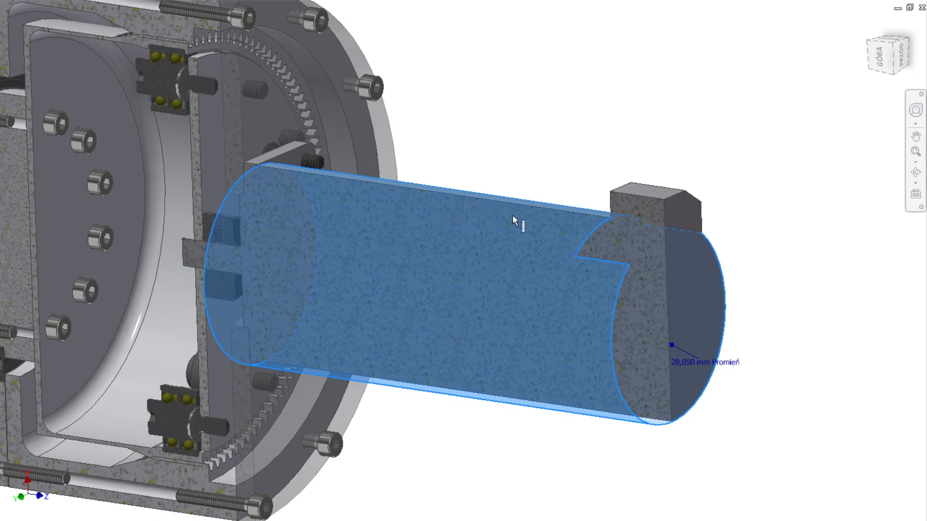
scroll(572, 271, "down", 3)
key("Escape")
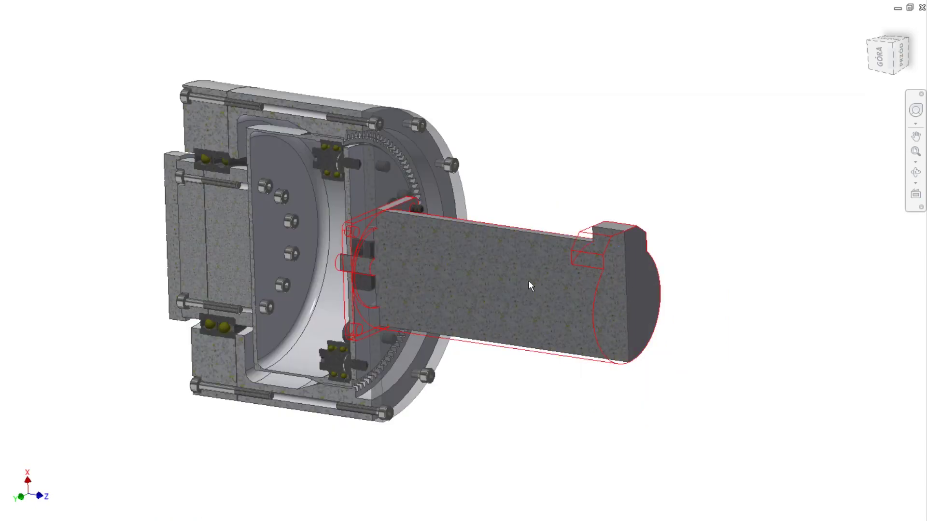
Select the motor and examine its position relative to the toothed cup and housing, finishing in the top view of the section
left_click(527, 281)
mouse_move(527, 281)
middle_mouse_down("shift")
mouse_move(477, 272)
mouse_move(559, 278)
mouse_move(543, 281)
middle_mouse_up("shift")
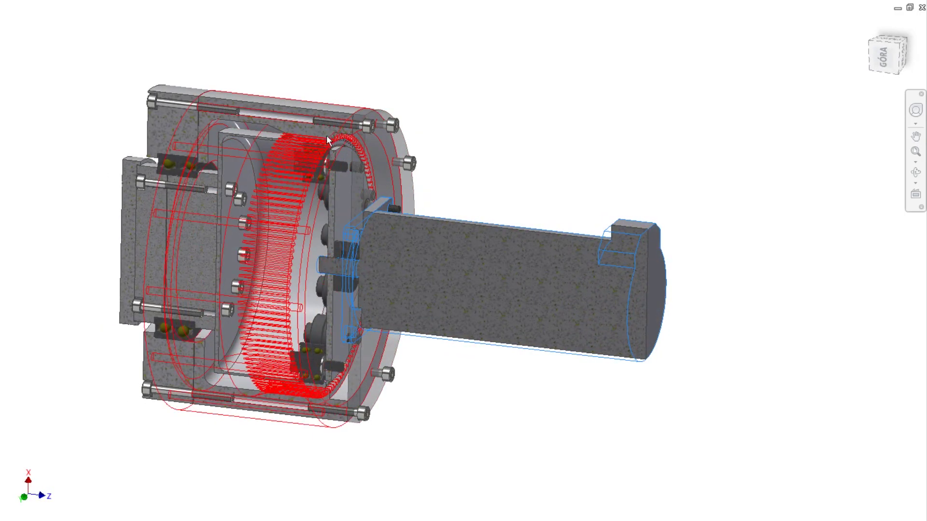
scroll(323, 136, "up", 5)
middle_click_drag(368, 154, 434, 195, "shift")
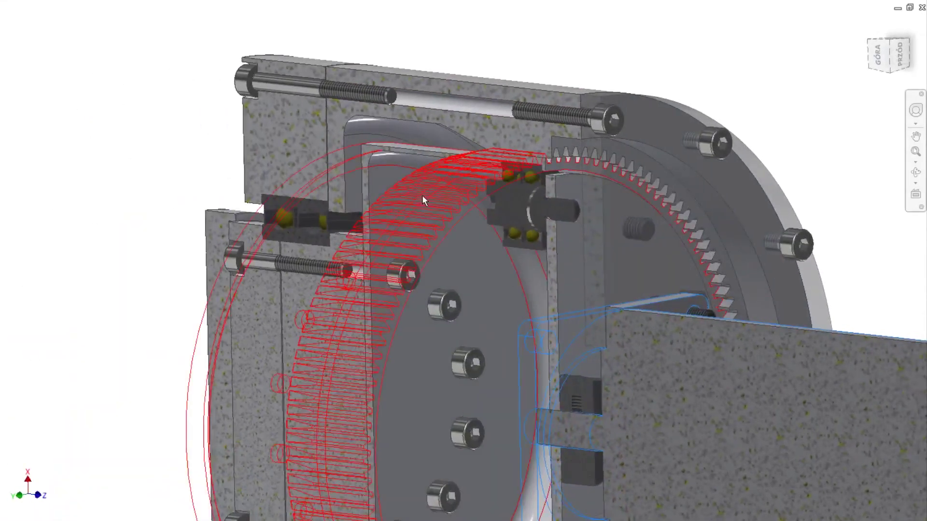
scroll(450, 195, "down", 5)
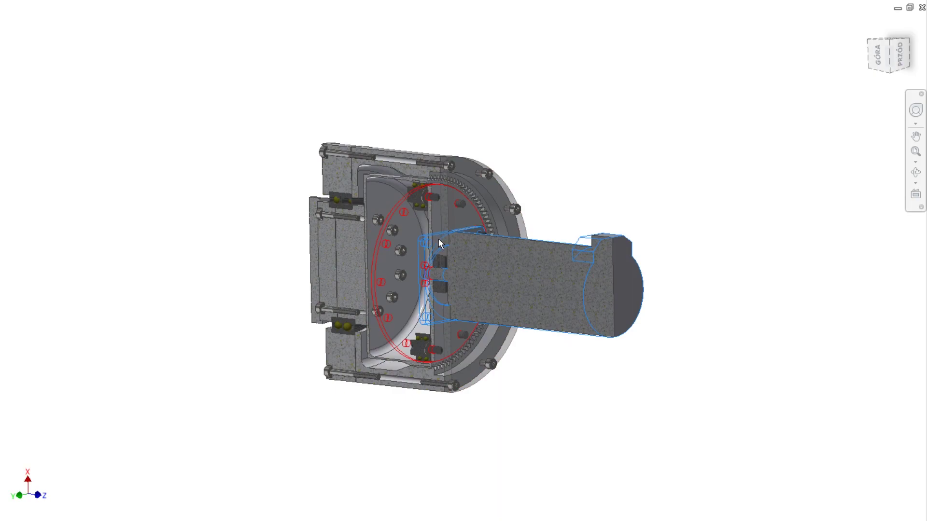
scroll(438, 239, "up", 3)
middle_click_drag(438, 239, 503, 232, "shift")
left_click(887, 53)
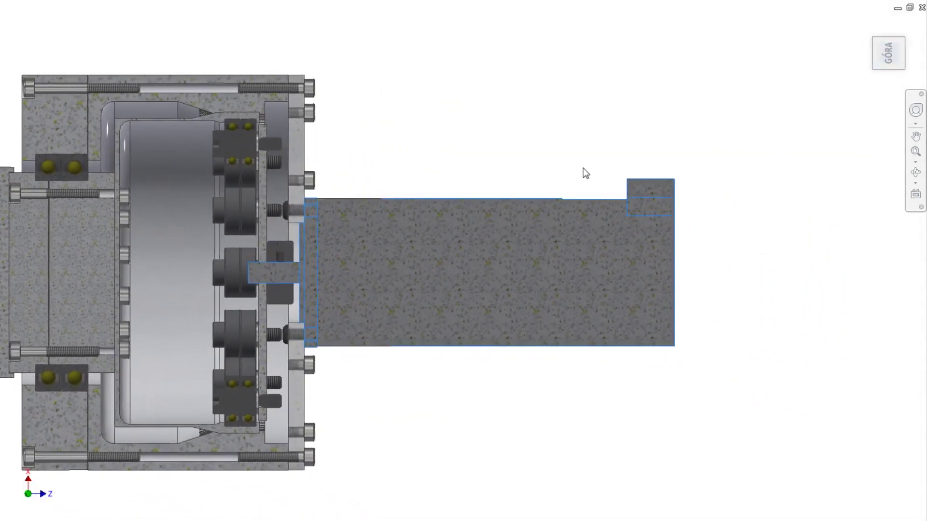
scroll(392, 160, "down", 2)
scroll(393, 161, "up", 3)
scroll(401, 165, "down", 1)
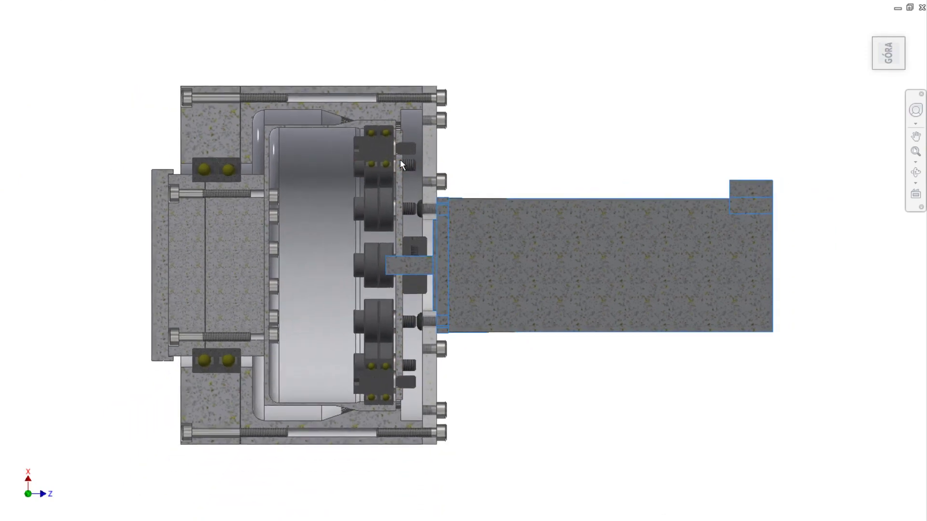